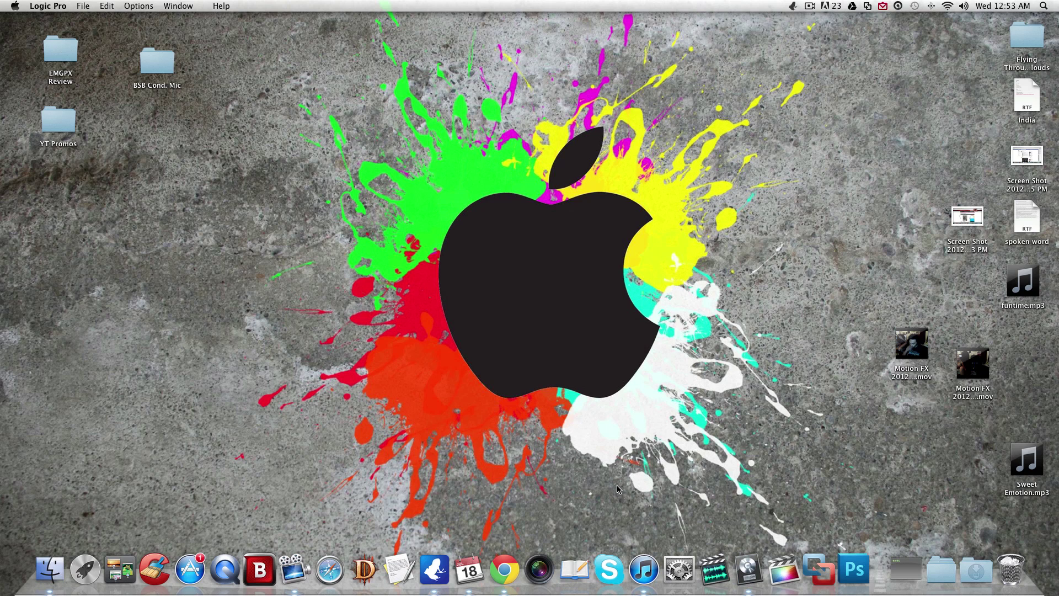
Step: Create a new project from the Rock template in the Compose category
left_click(87, 7)
left_click(87, 20)
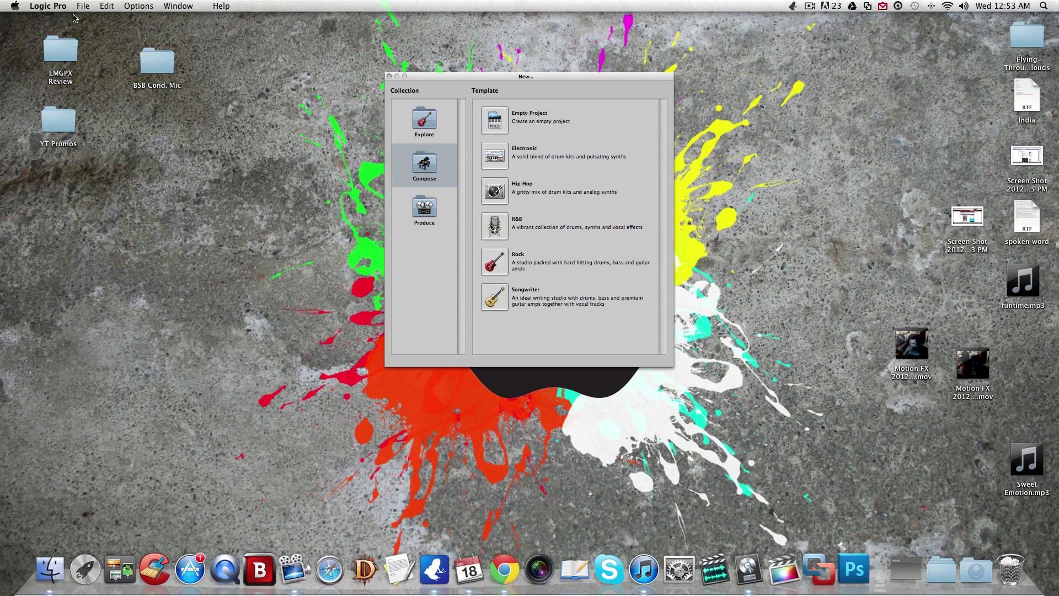
left_click(498, 263)
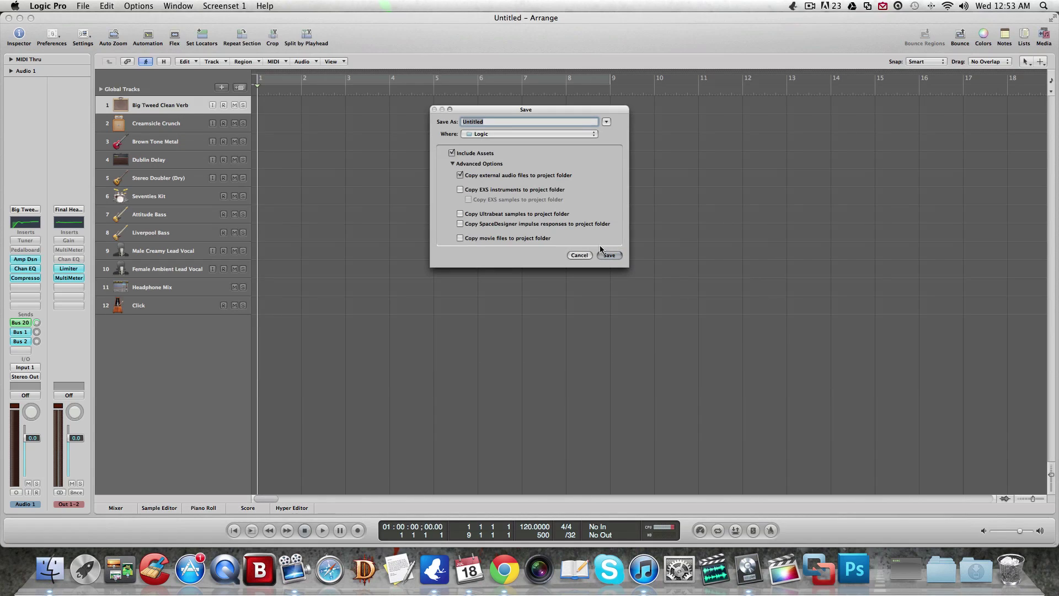
left_click(579, 255)
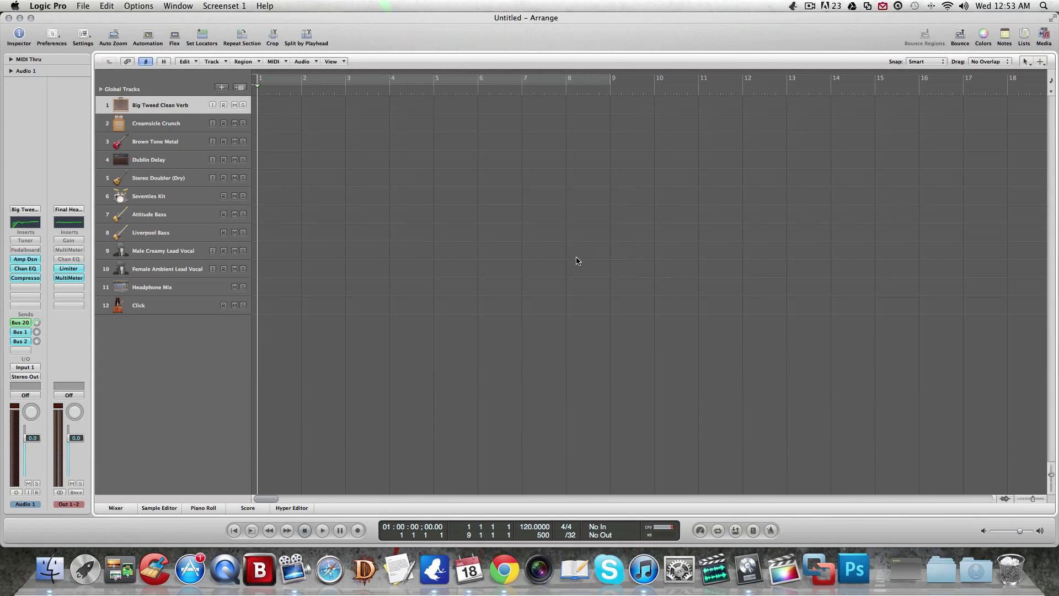
left_click(176, 218)
left_click(206, 231)
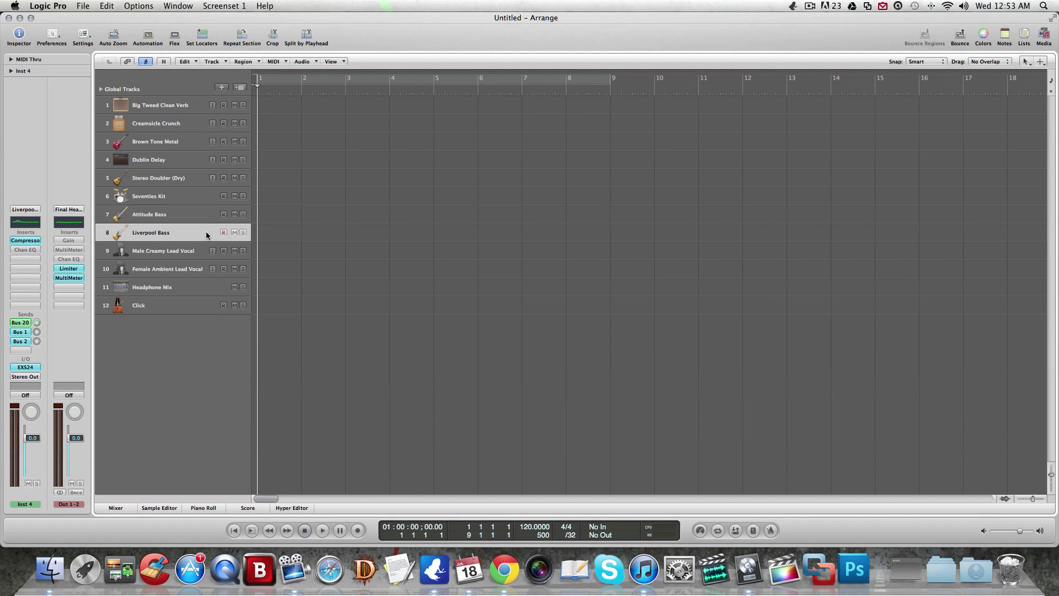
left_click(211, 223)
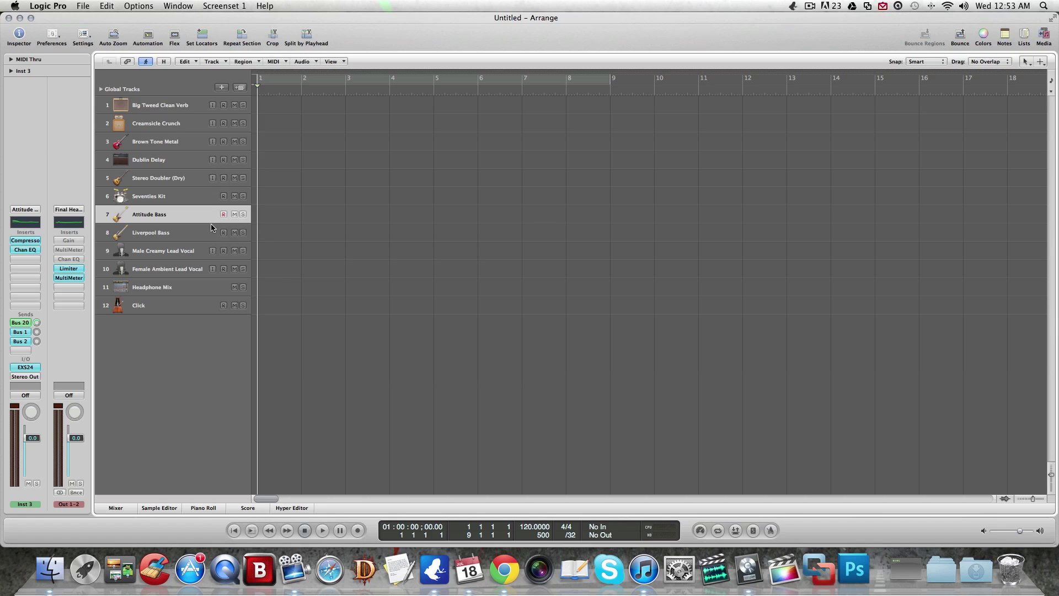
left_click(213, 227)
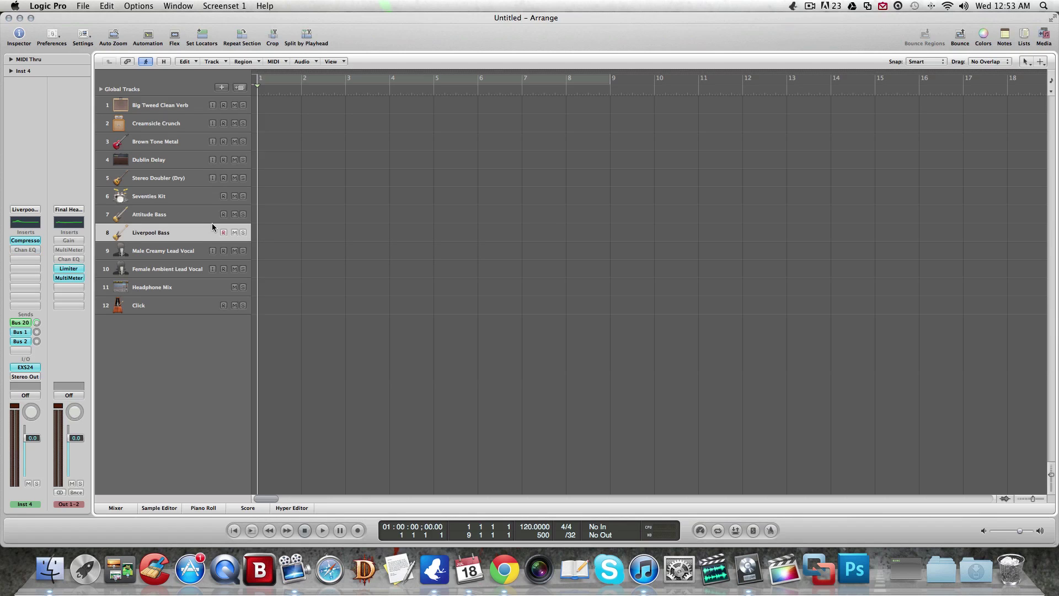
left_click(212, 178)
left_click(212, 178)
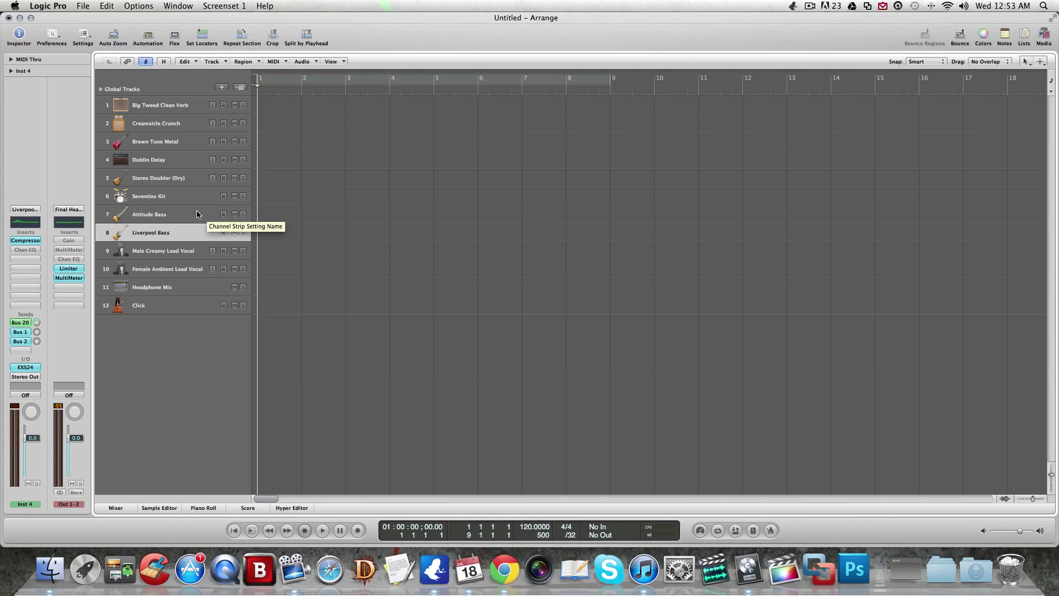
left_click(155, 217)
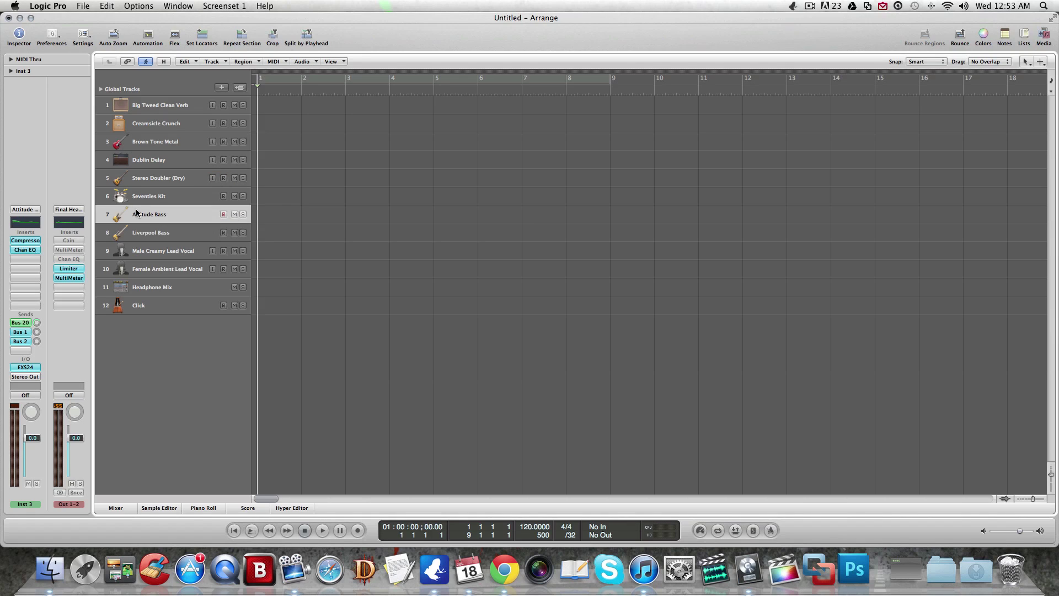
left_click(159, 123)
left_click(165, 109)
left_click(164, 122)
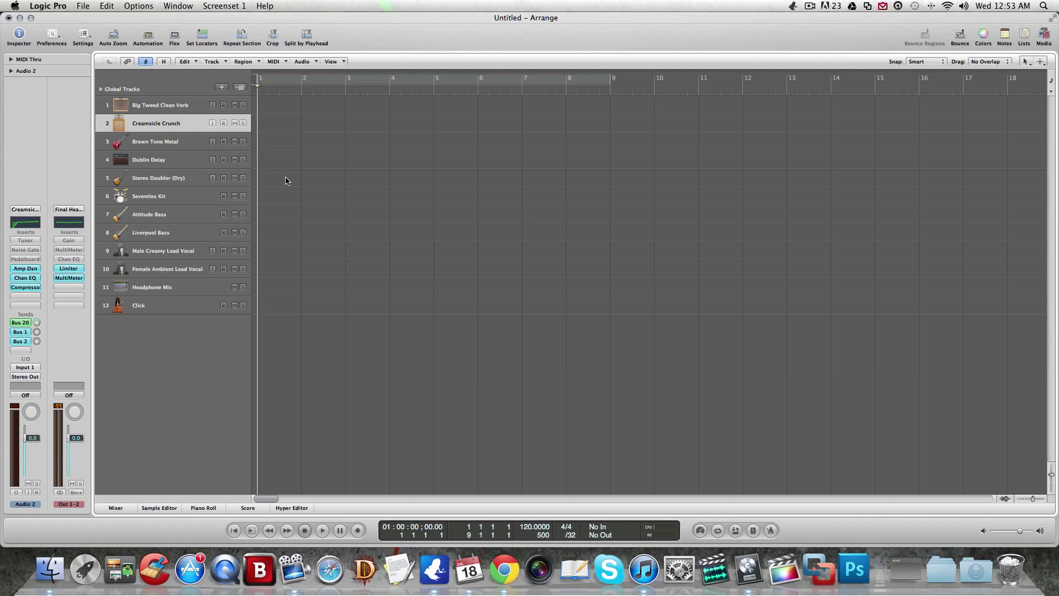
left_click(167, 143)
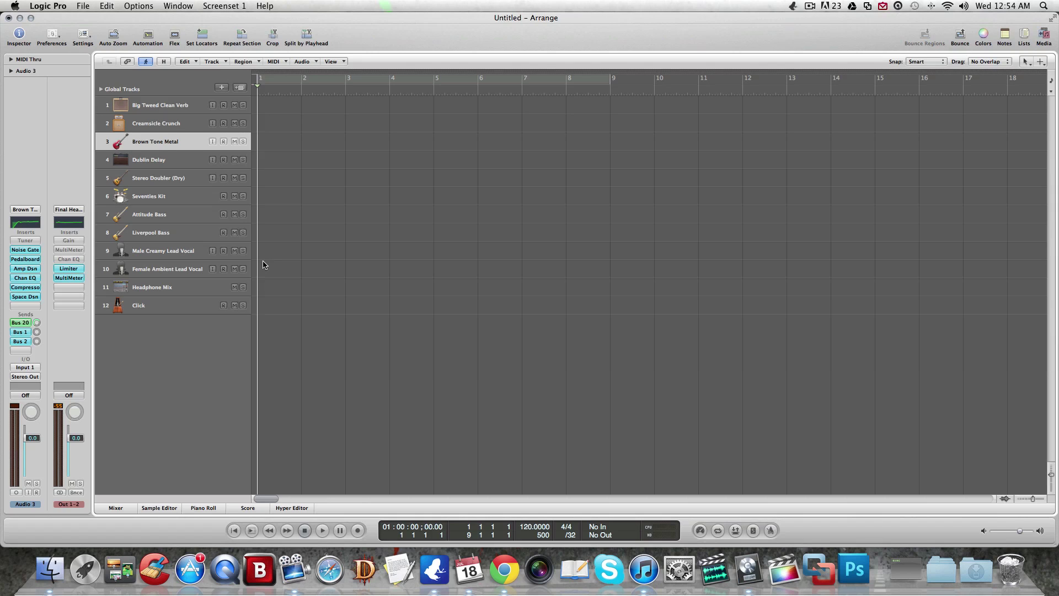
left_click(160, 127)
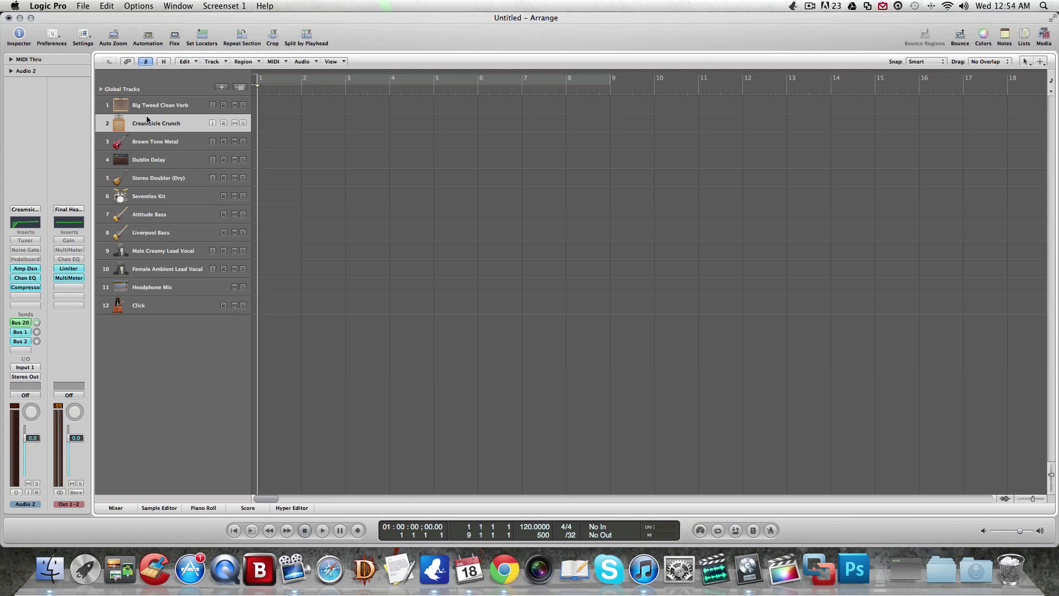
left_click(150, 107)
left_click(151, 122)
left_click(155, 108)
left_click(152, 123)
left_click(156, 109)
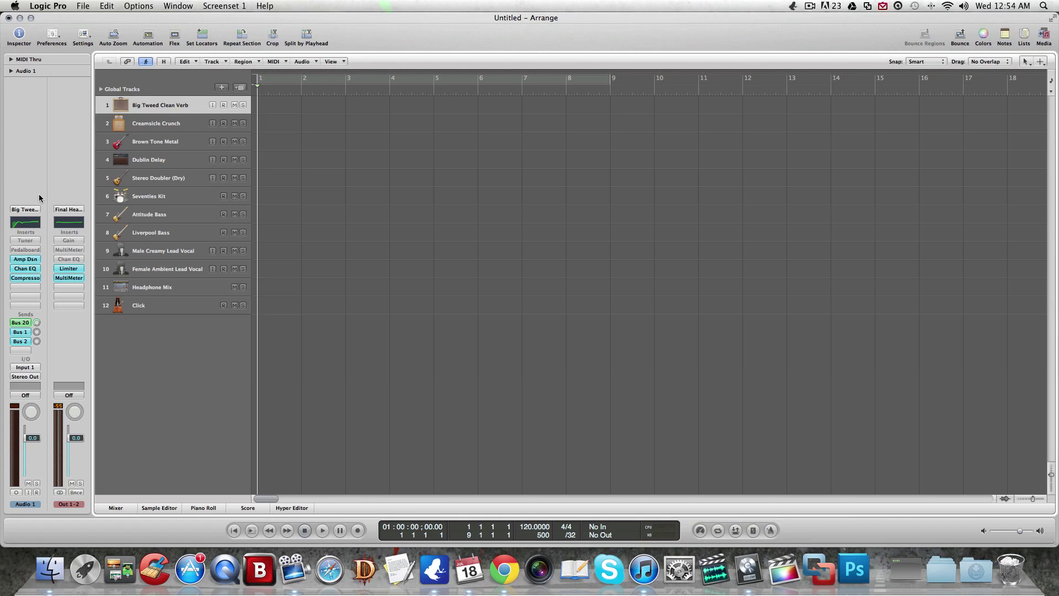
left_click(29, 210)
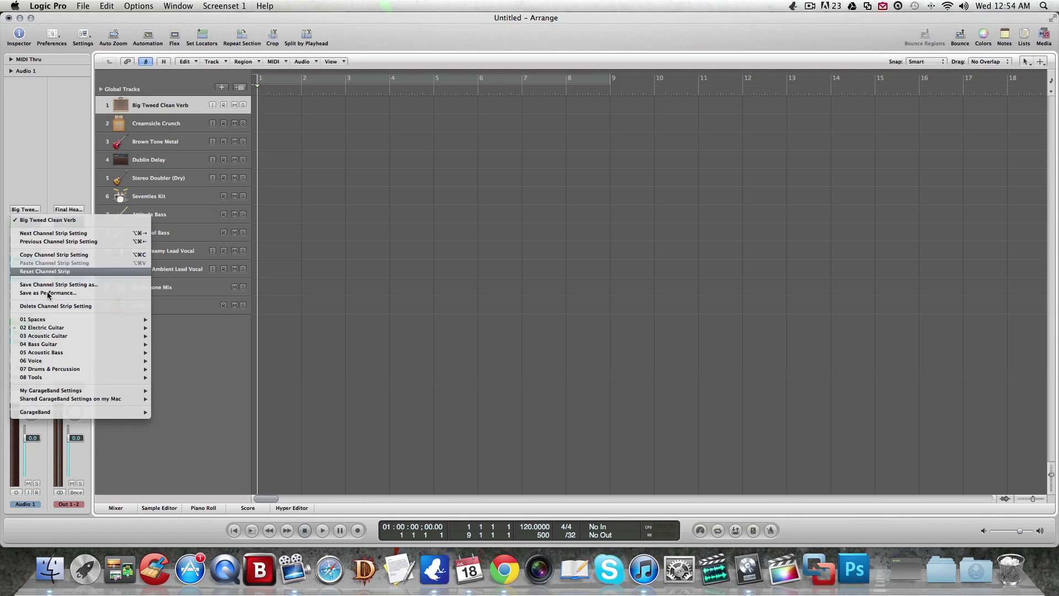
mouse_move(74, 347)
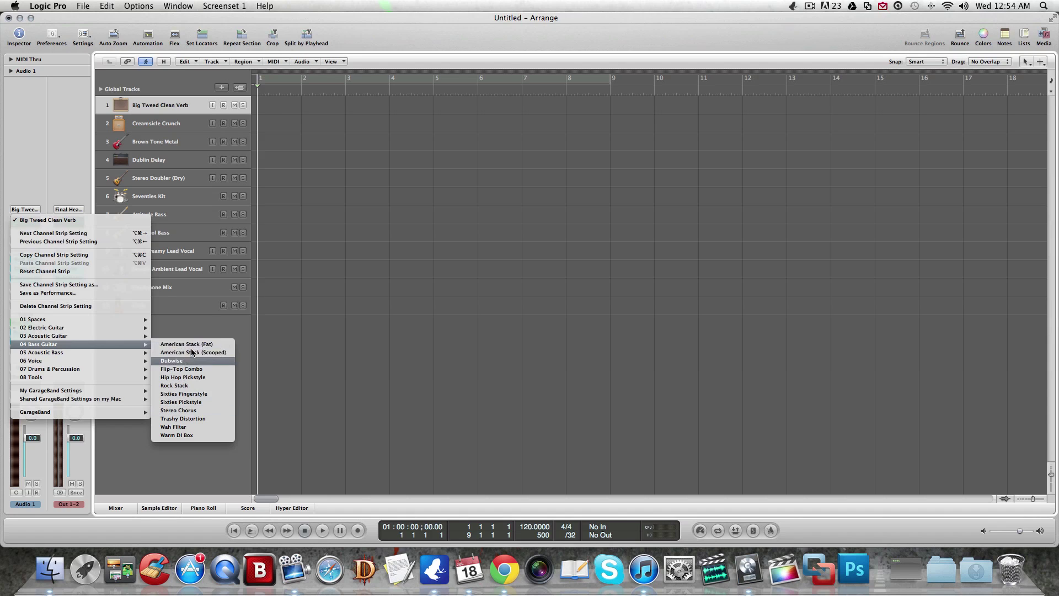
left_click(207, 325)
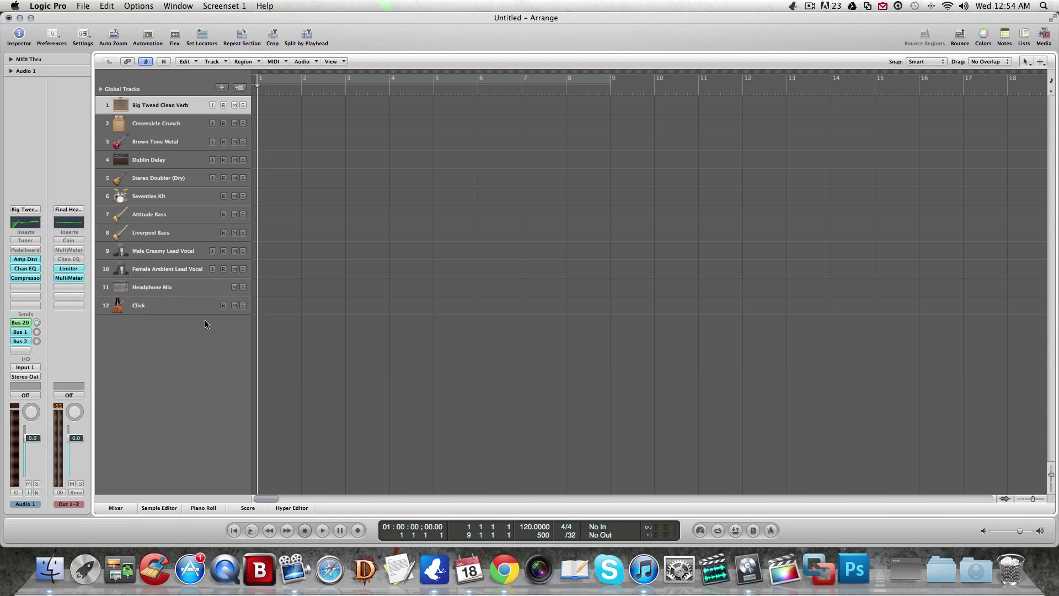
Step: Show the Library and list the 04 Bass Guitar channel strip presets
left_click(1046, 36)
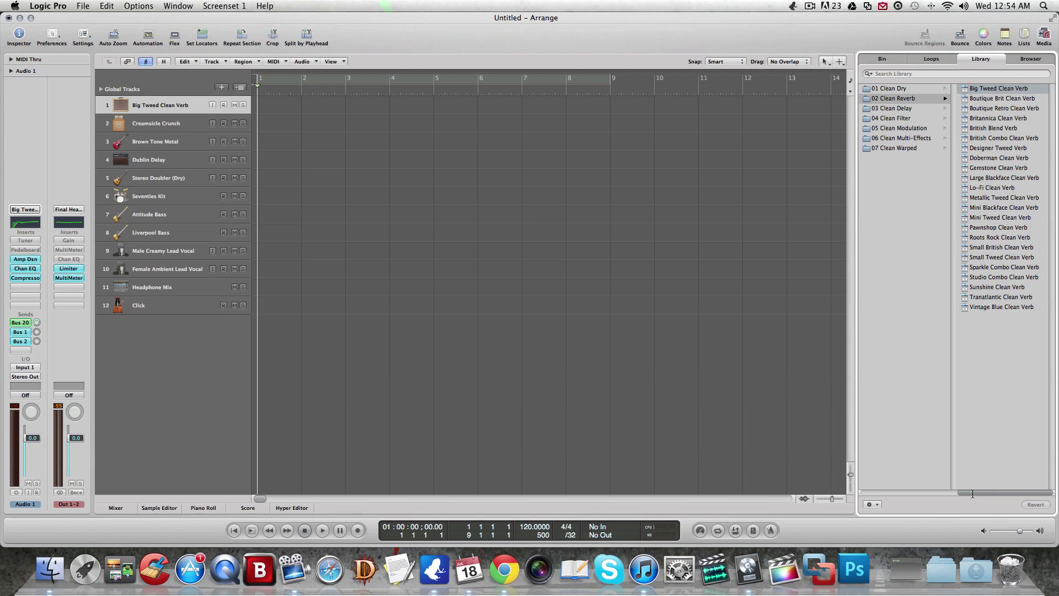
left_click(946, 493)
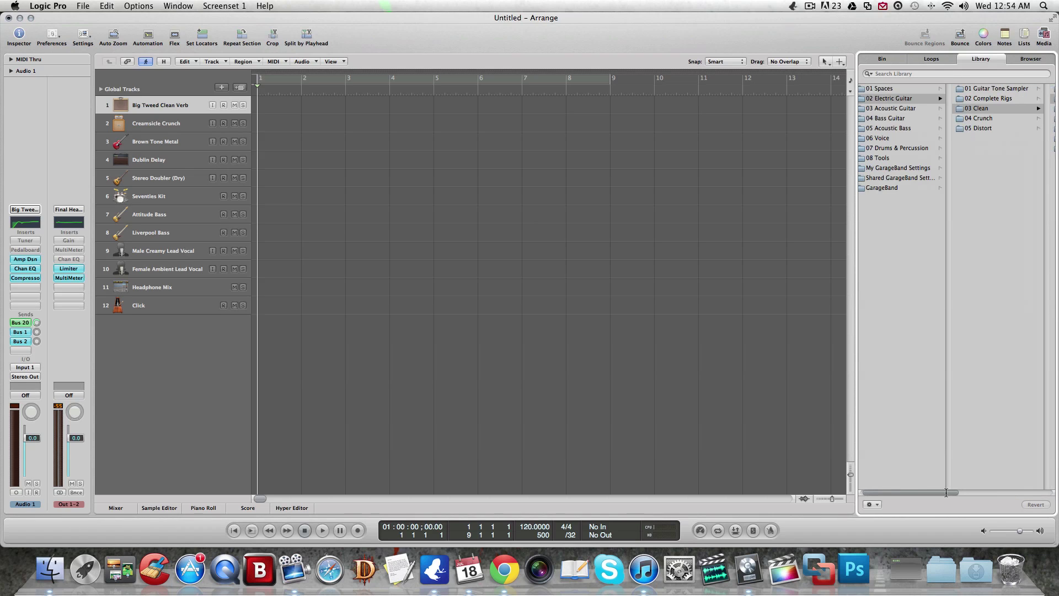
left_click(896, 119)
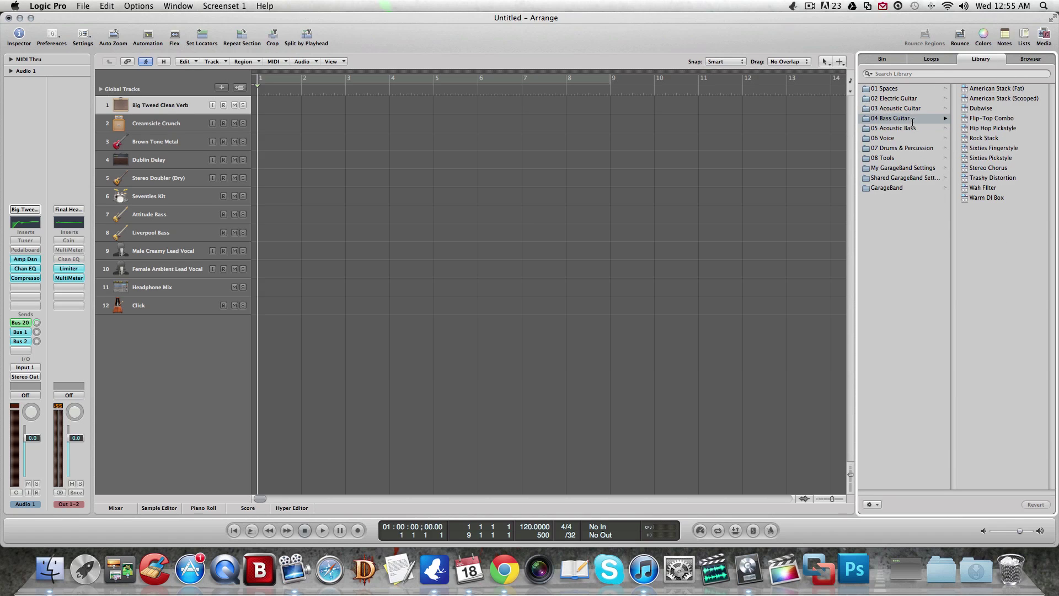
Step: Apply the American Stack (Scooped) preset to track 1, replacing Big Tweed Clean Verb
left_click(1008, 99)
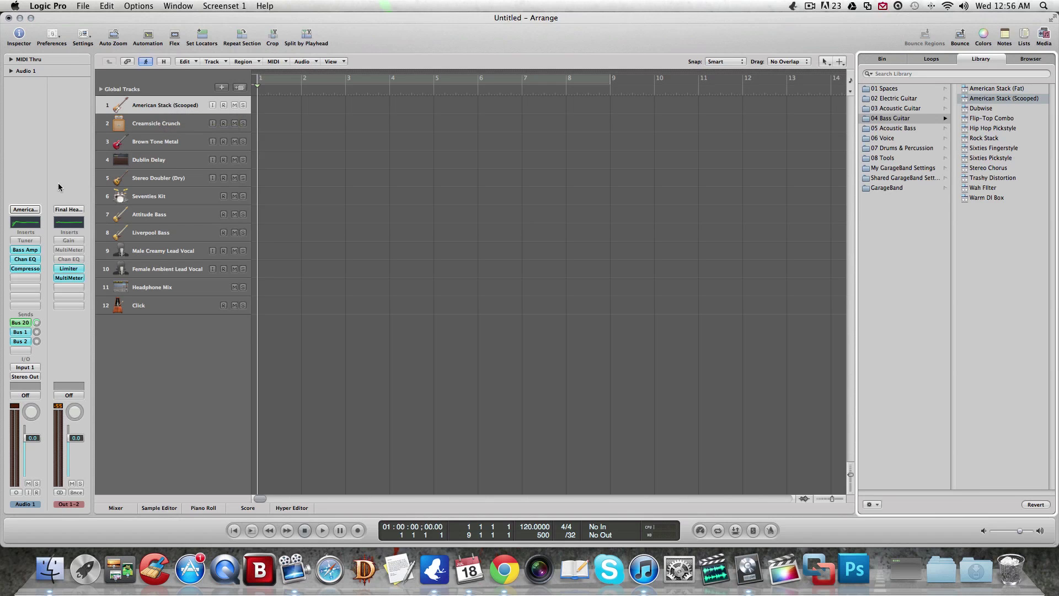
Step: Set the I/O Buffer Size to 64 samples in the Audio preferences
left_click(59, 7)
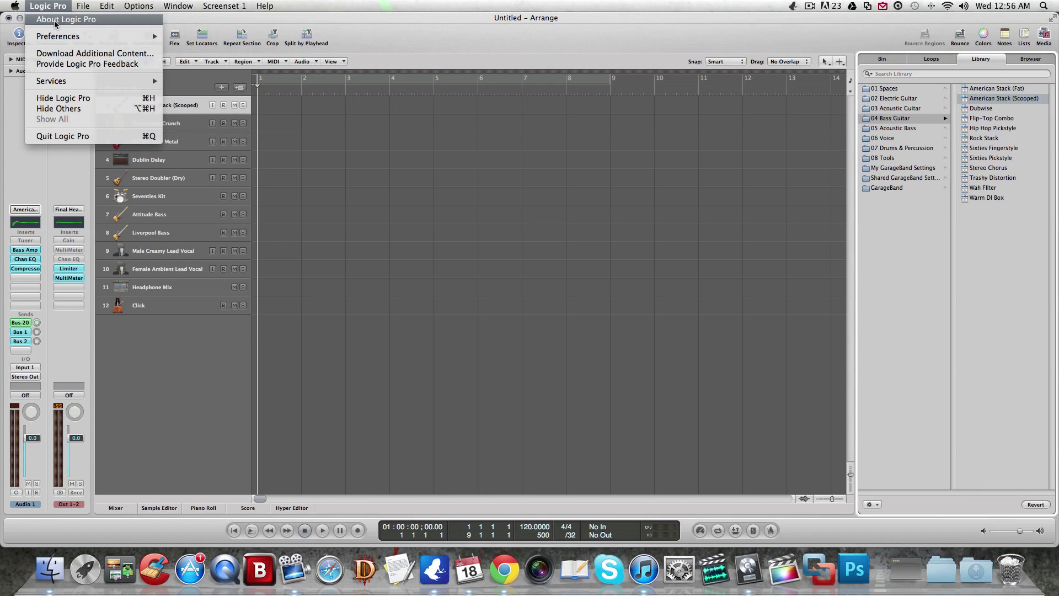
mouse_move(57, 38)
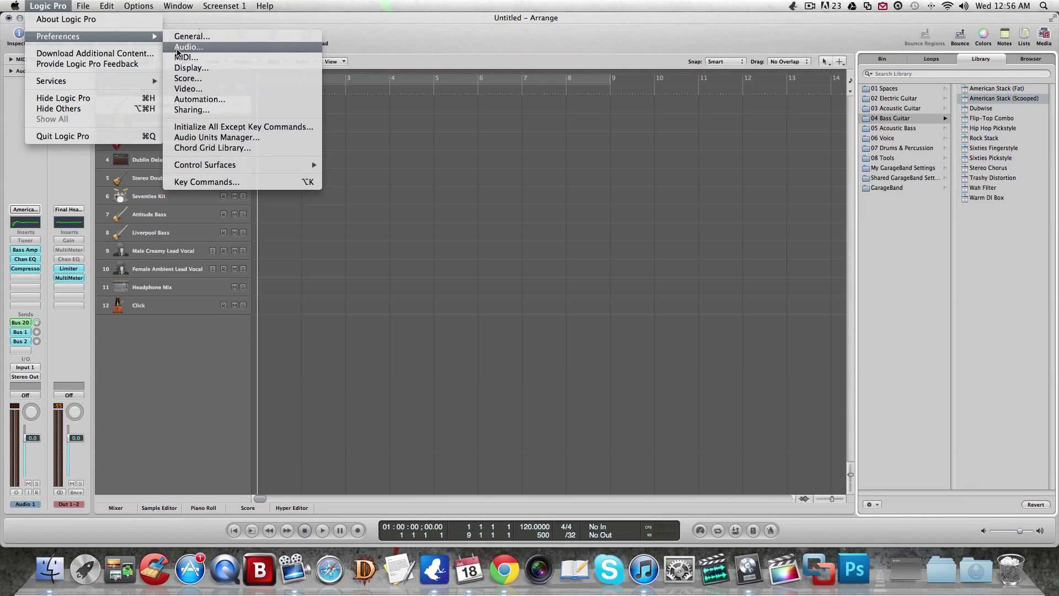
left_click(178, 49)
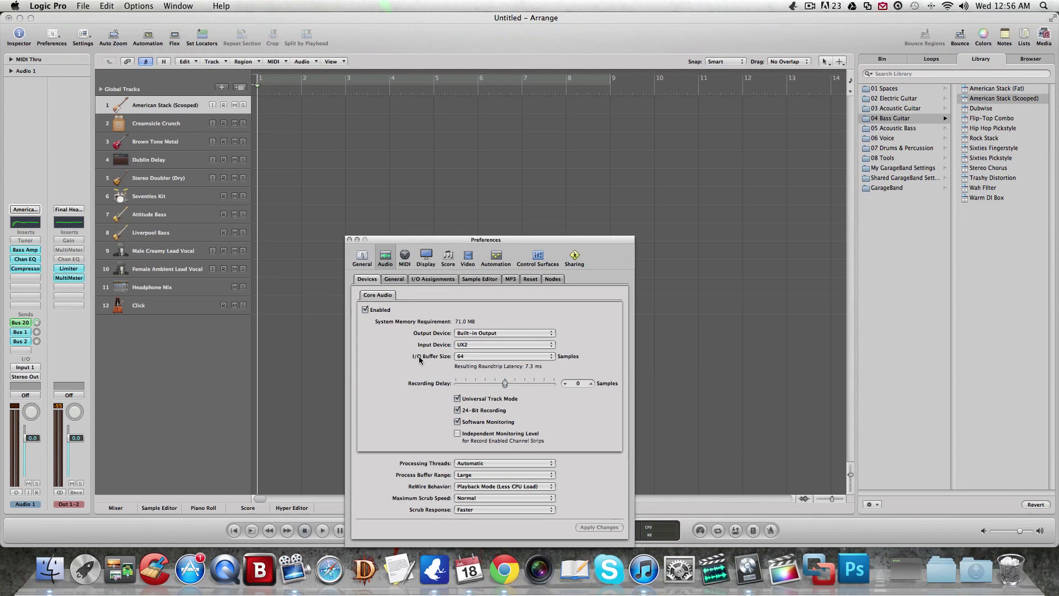
left_click(546, 356)
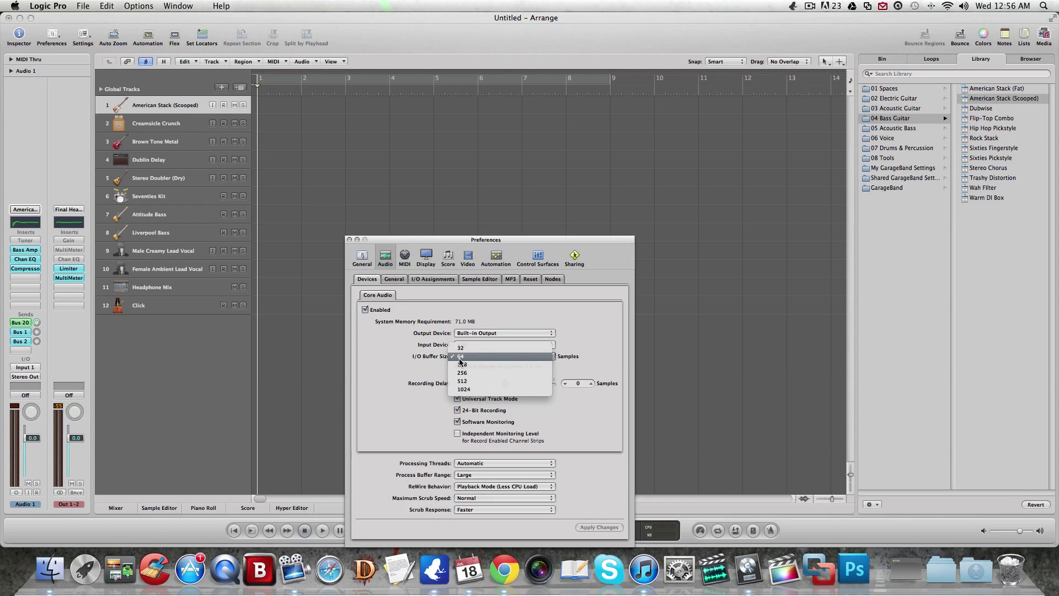
left_click(472, 349)
Step: Close the Preferences window, keeping the 64-sample buffer with UX2 input and Built-in Output
left_click(348, 239)
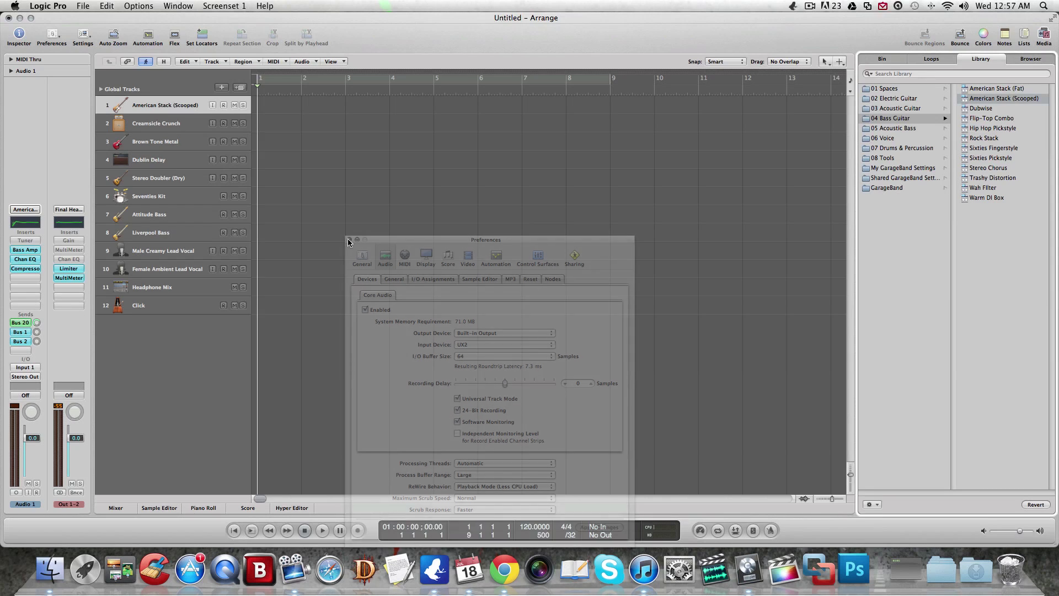